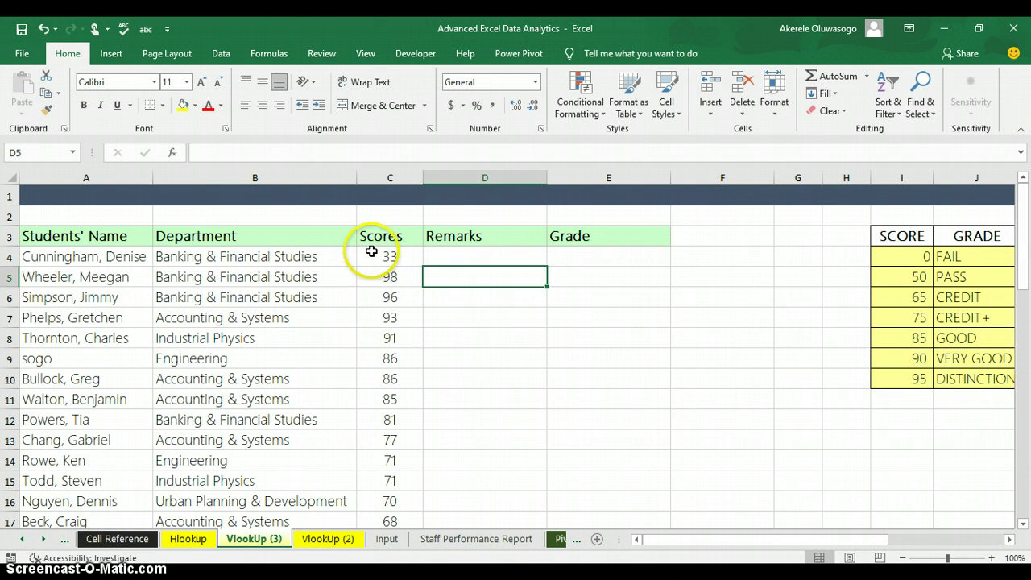
left_click(439, 237)
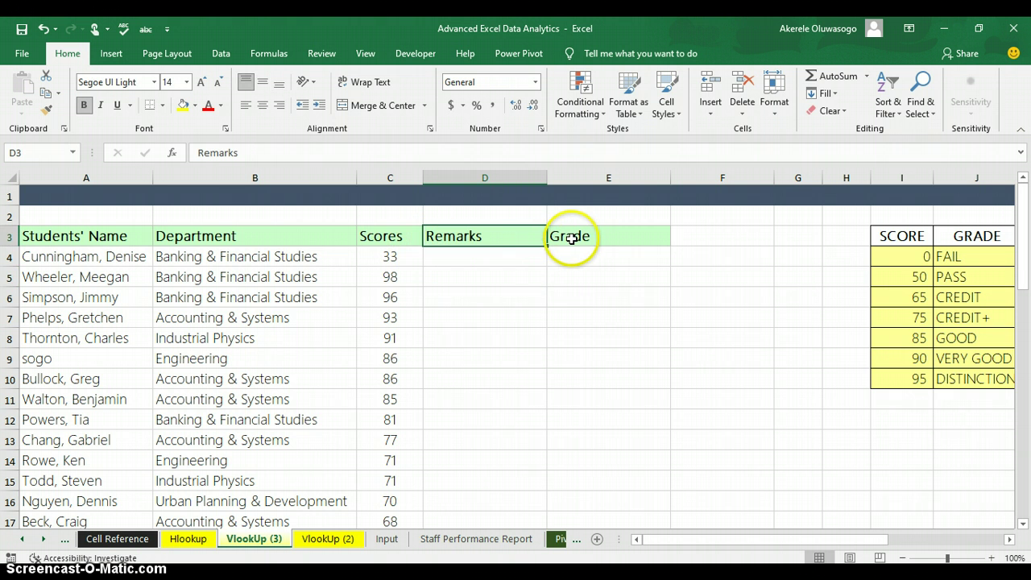
left_click(573, 238)
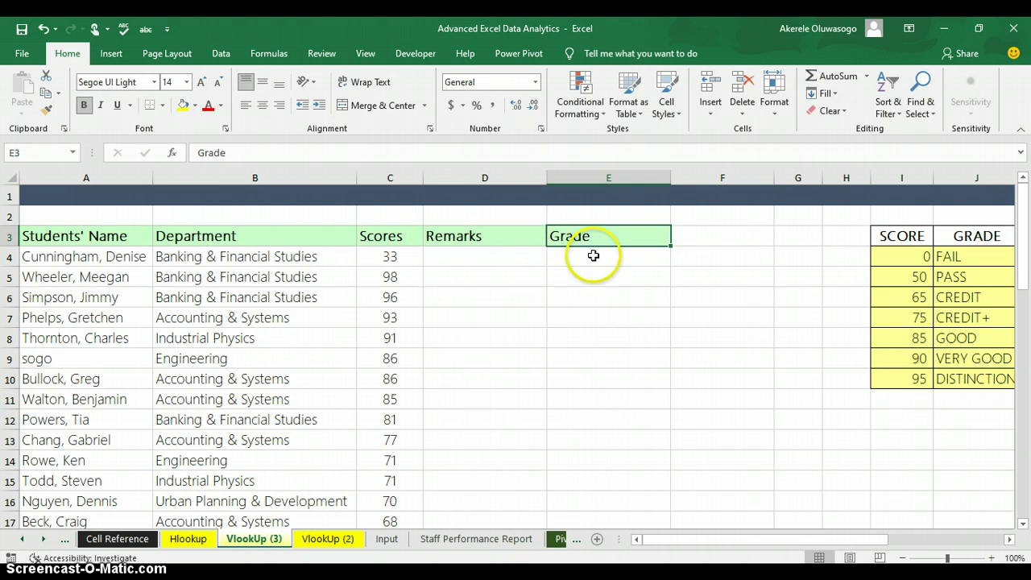
left_click(1010, 540)
left_click(1011, 540)
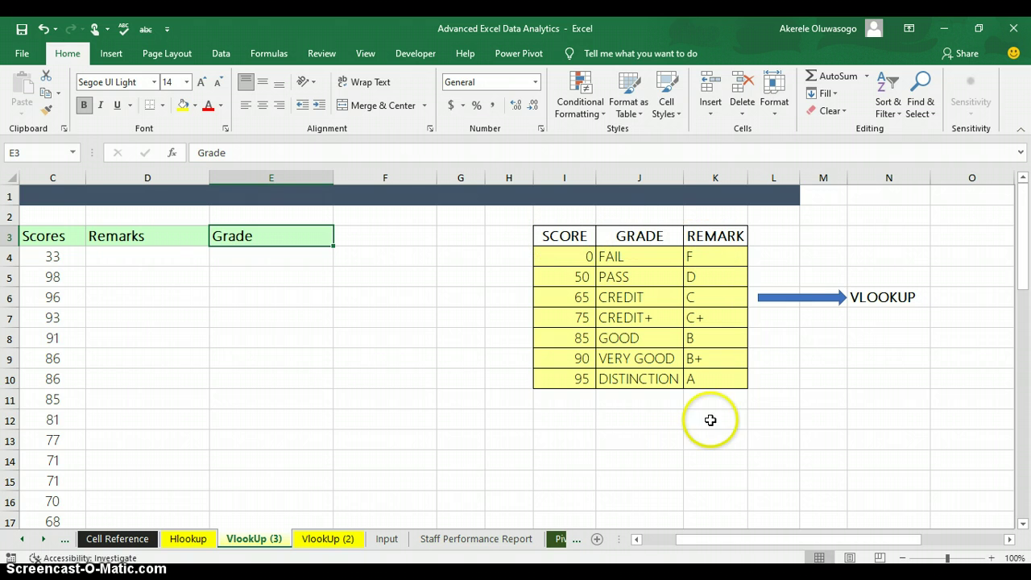
left_click(651, 540)
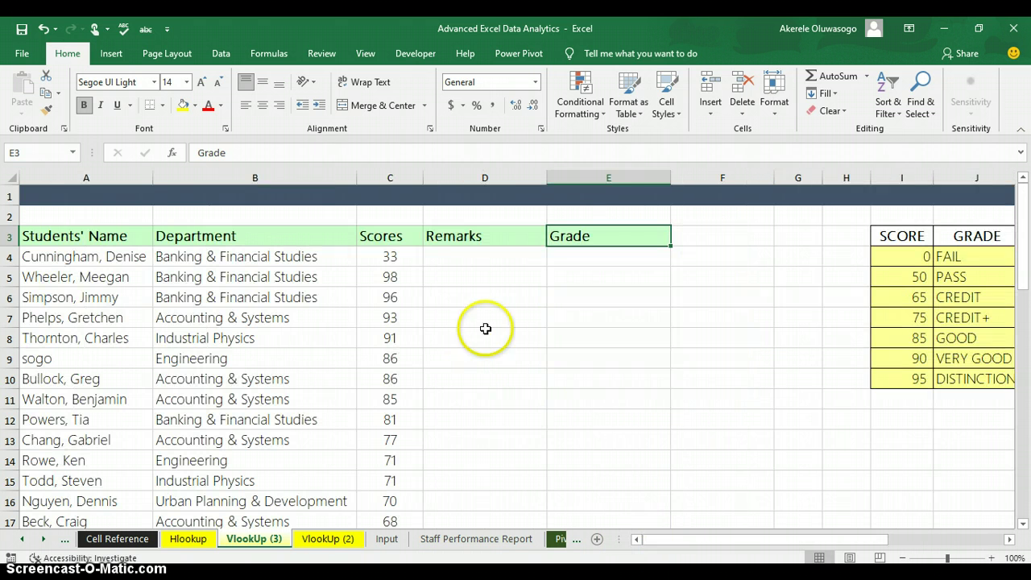
left_click_drag(470, 258, 561, 254)
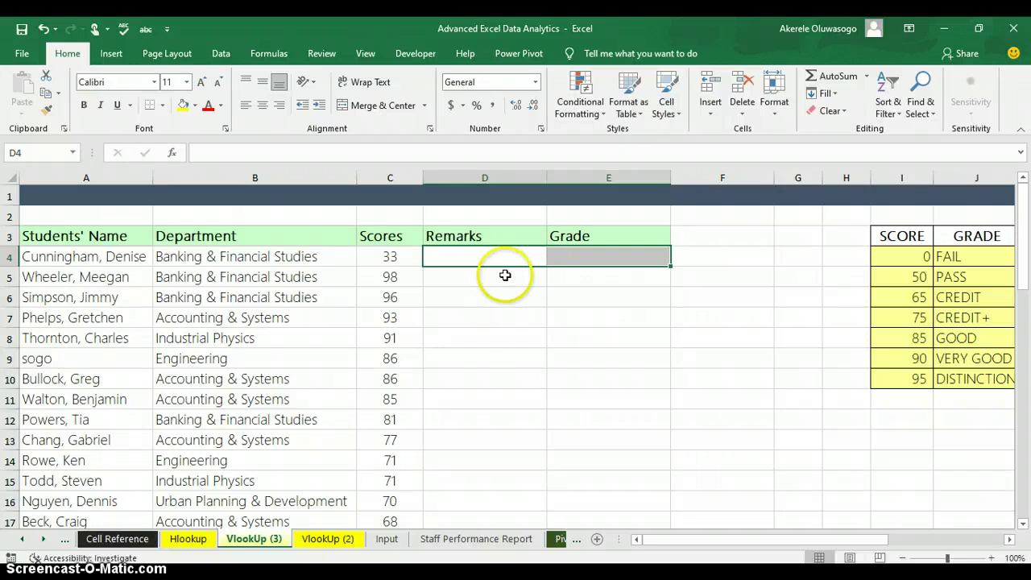
left_click(469, 261)
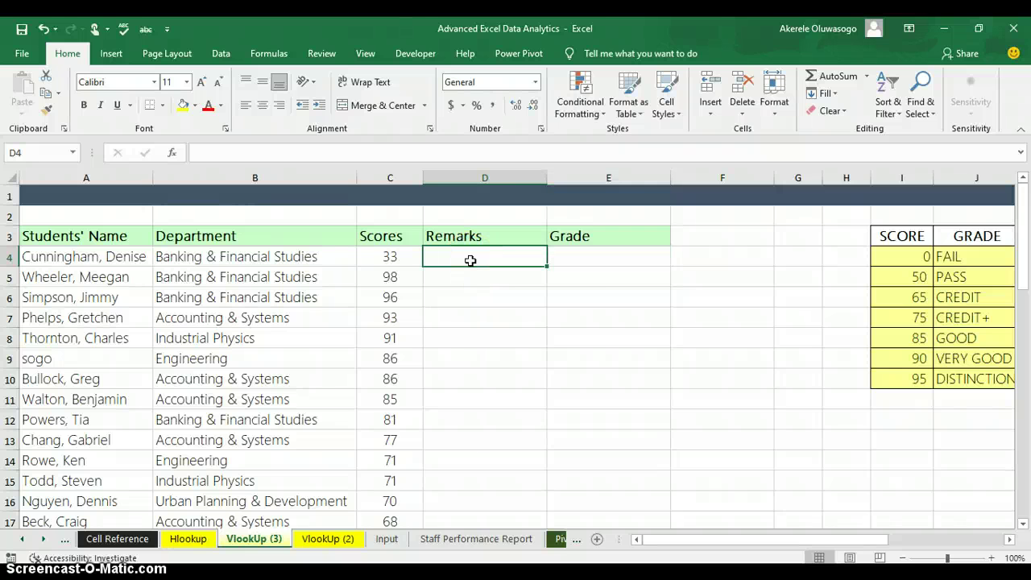
- Start a VLOOKUP formula across D4:E4 with C4 as the lookup value and the absolute range $I$3:$K$10 as the table array
left_click_drag(481, 260, 572, 261)
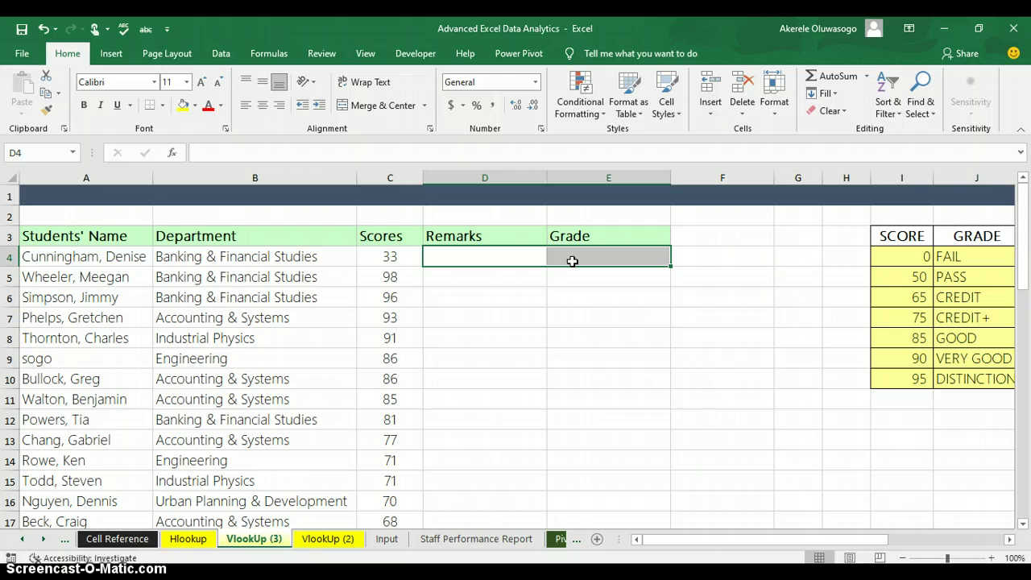
type("=vloo")
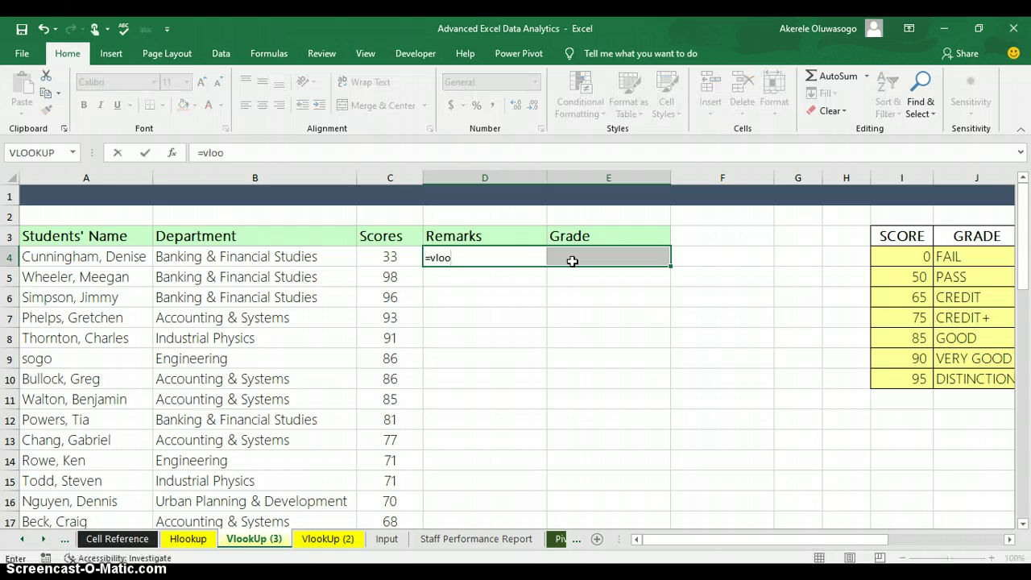
key("Tab")
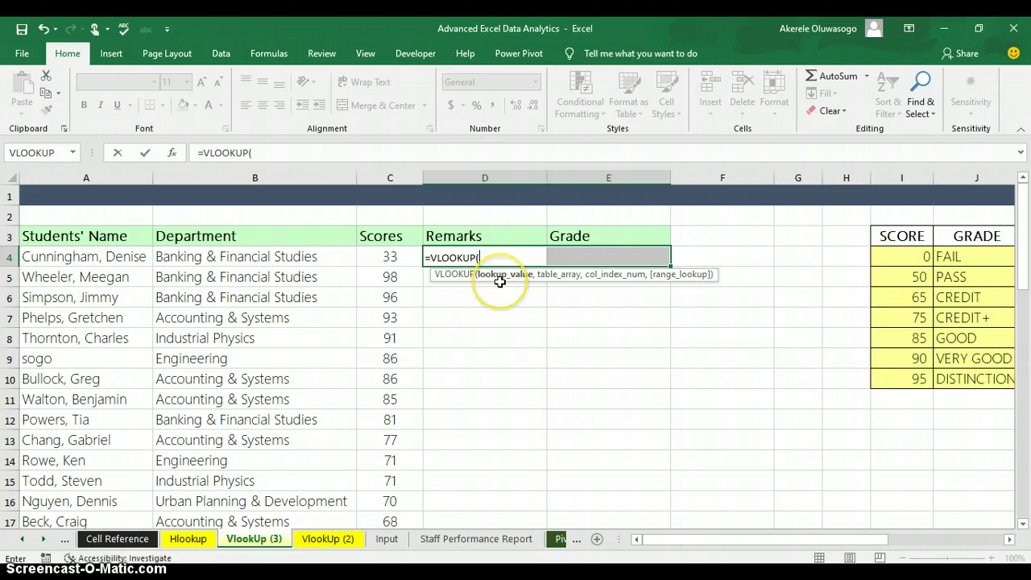
left_click(389, 257)
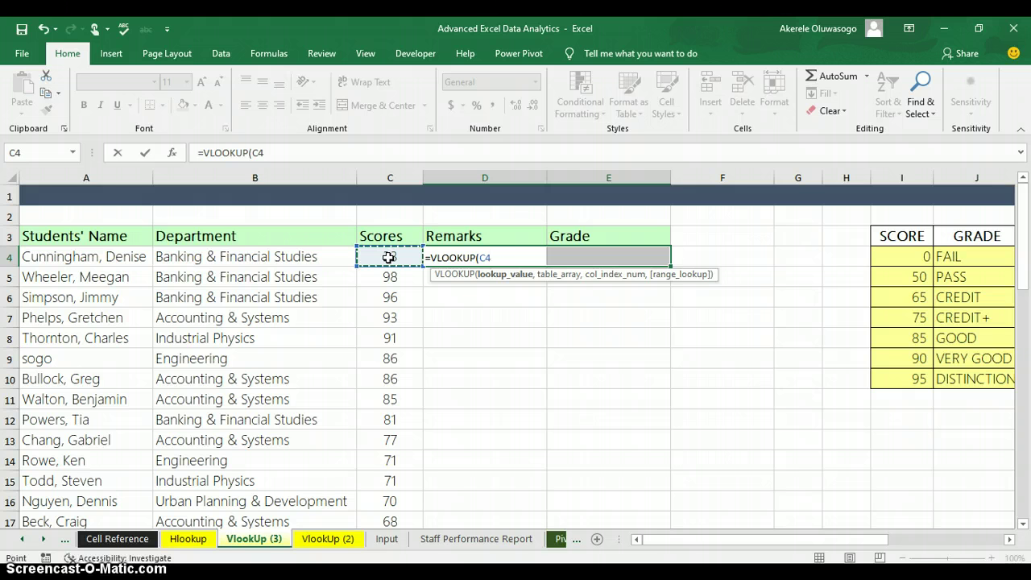
type(",")
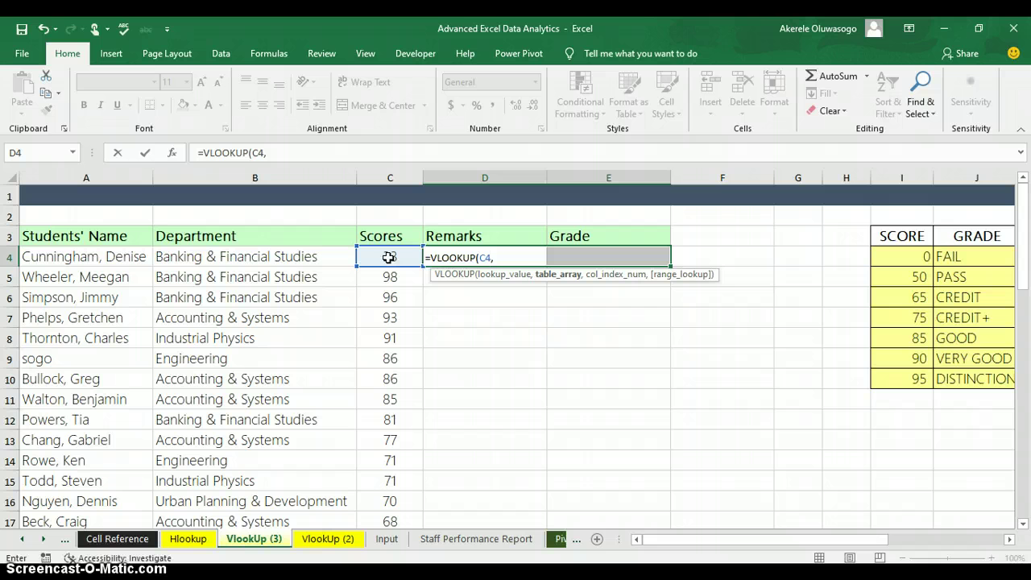
left_click(1010, 541)
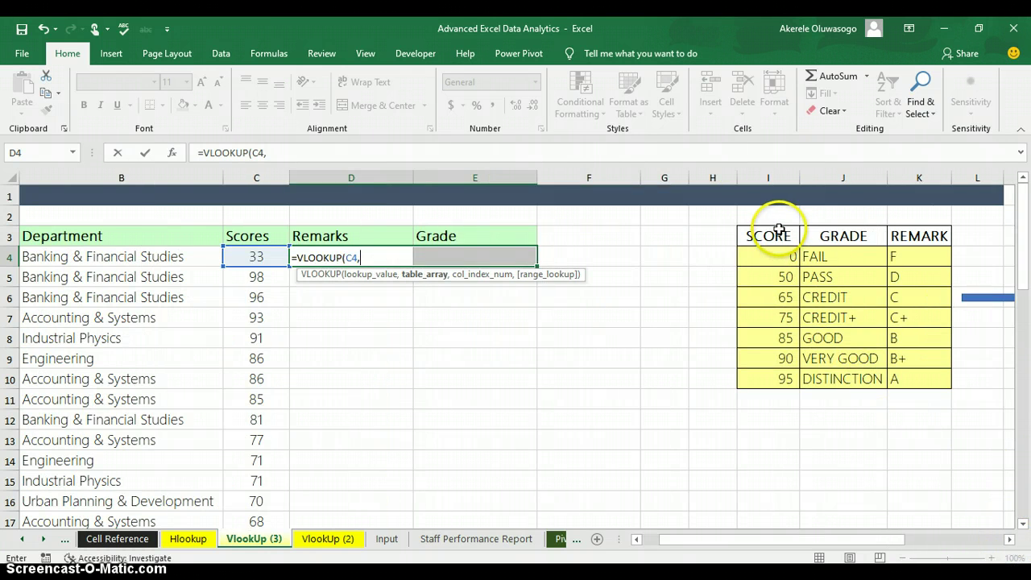
left_click_drag(778, 230, 923, 377)
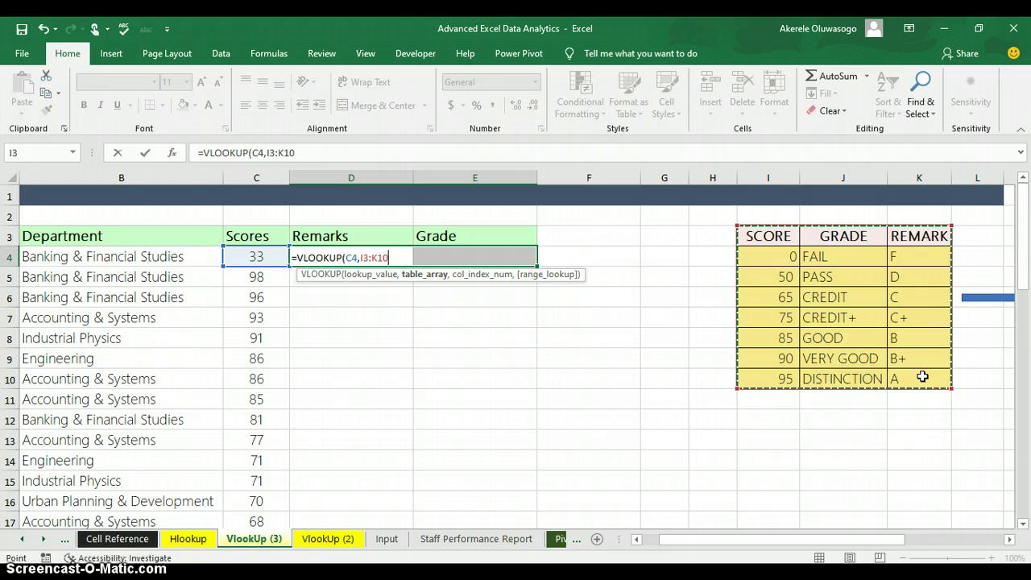
key("F4")
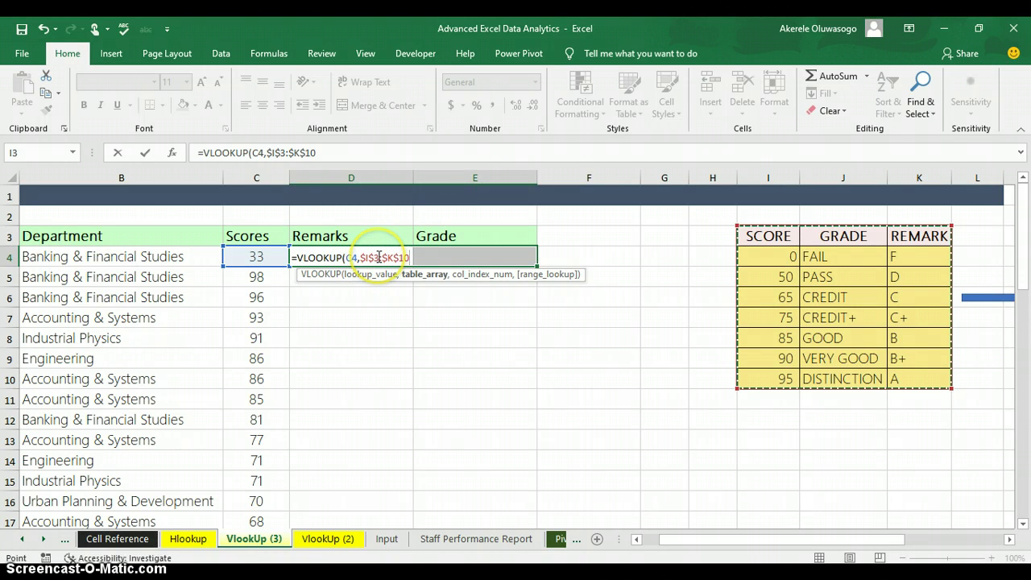
type(",")
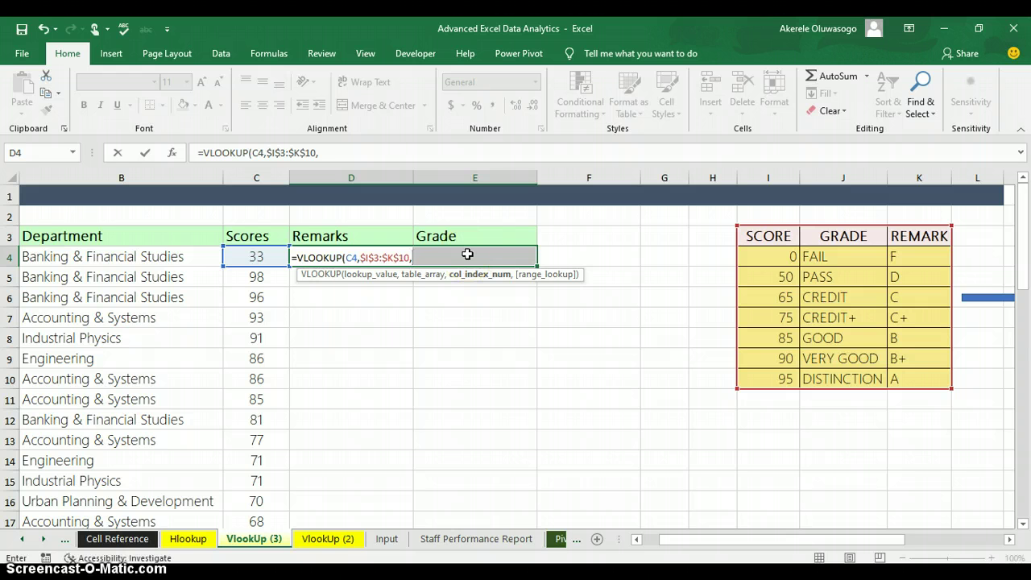
- Complete the VLOOKUP with column index array {3,2} and TRUE for approximate match, entering it as an array formula in D4:E4
type("{")
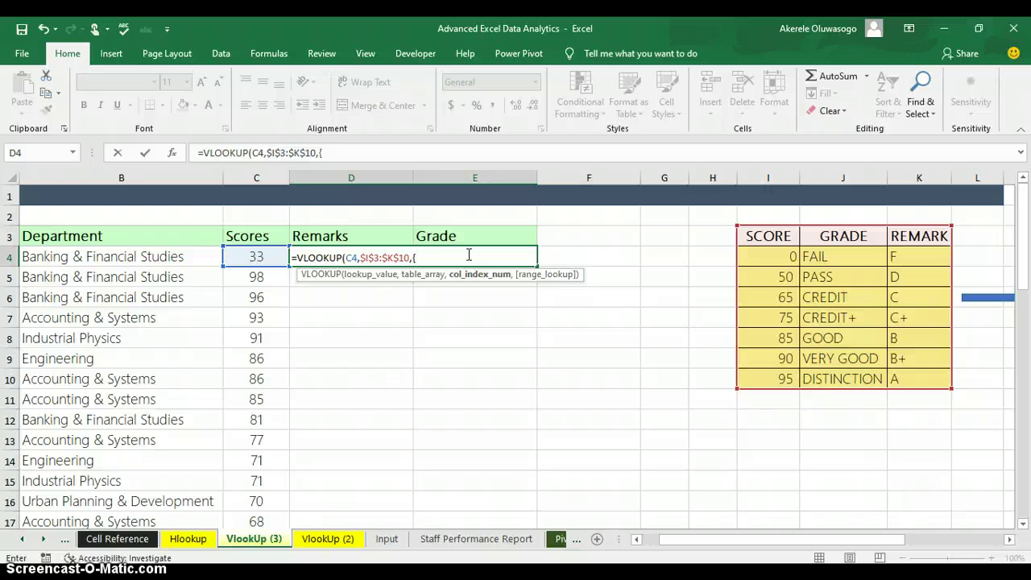
type("2")
key("BackSpace")
type("3,2")
type(")")
type(",")
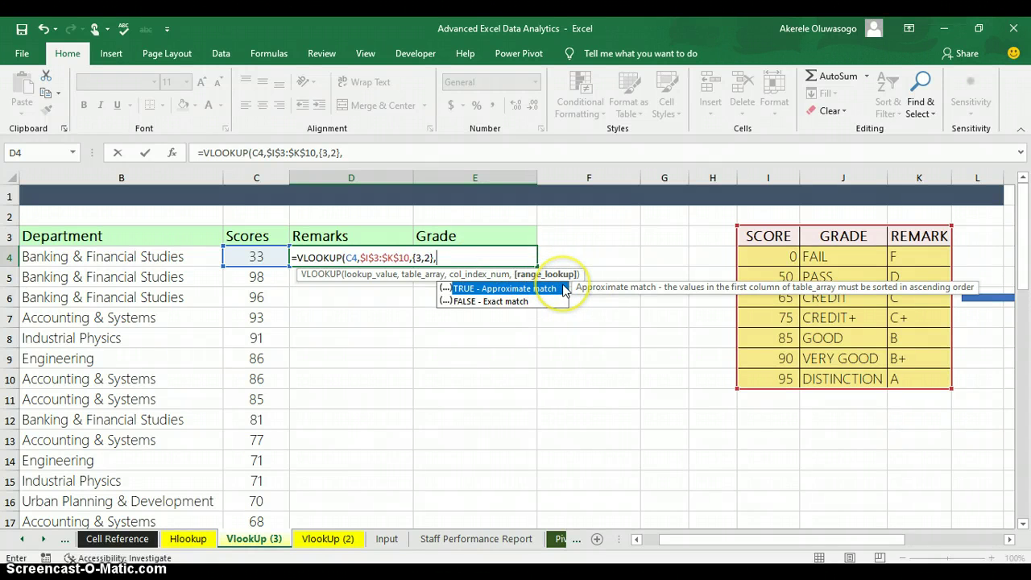
left_click(520, 290)
double_click(520, 290)
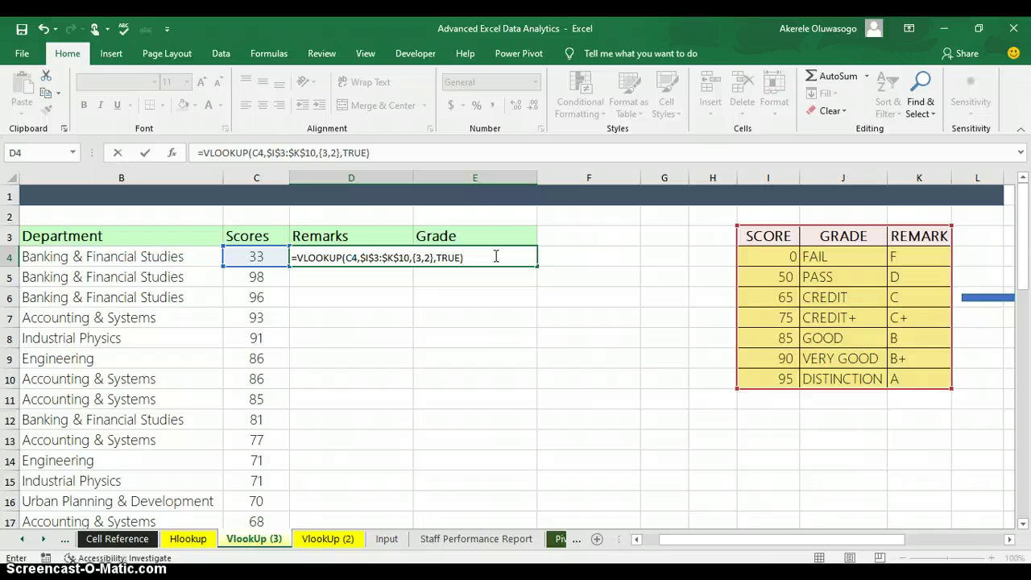
key("ctrl+shift+Return")
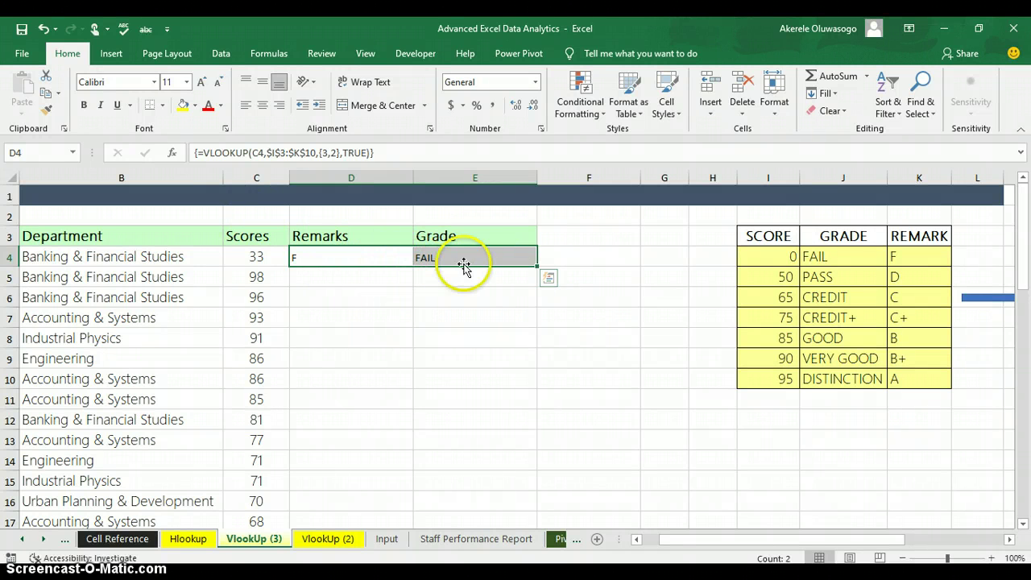
- Fill the D4:E4 array formula down the Remarks and Grade columns and clear all the filled cells
double_click(538, 267)
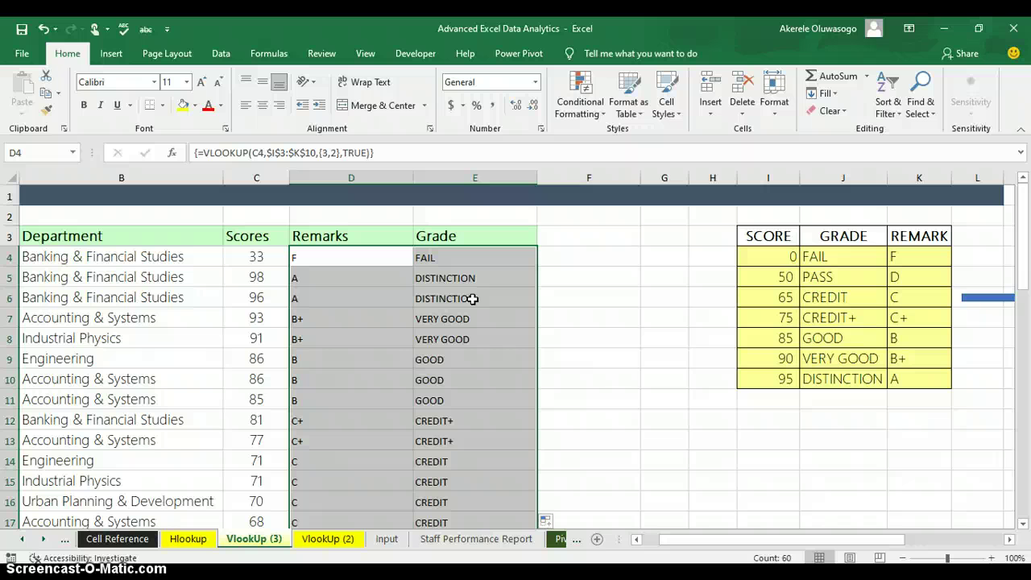
key("Delete")
left_click(363, 249)
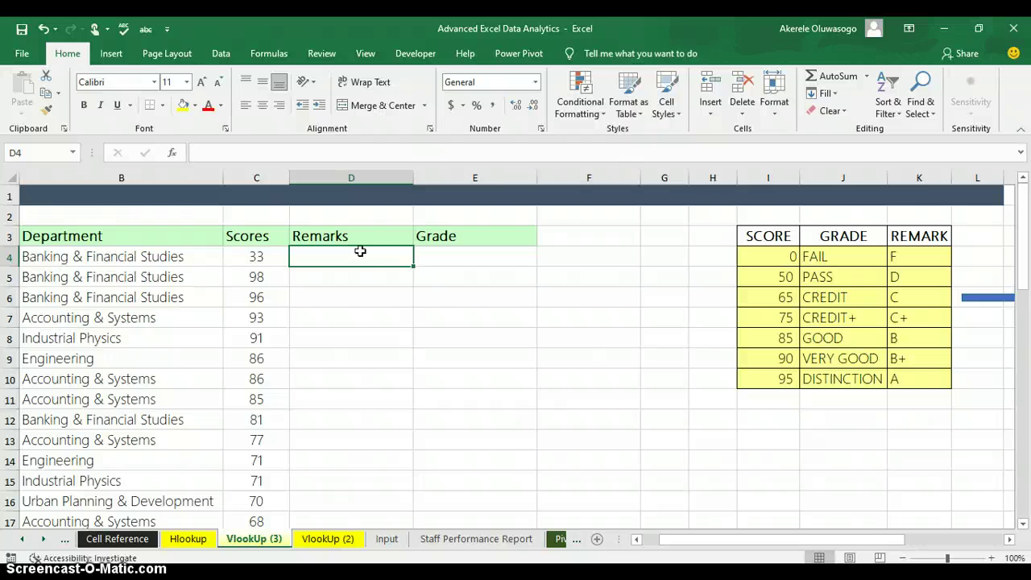
- Begin a VLOOKUP across the empty D4:E4 cells, using C4 as lookup value and the absolute score table $I$3:$K$10
left_click_drag(403, 256, 451, 258)
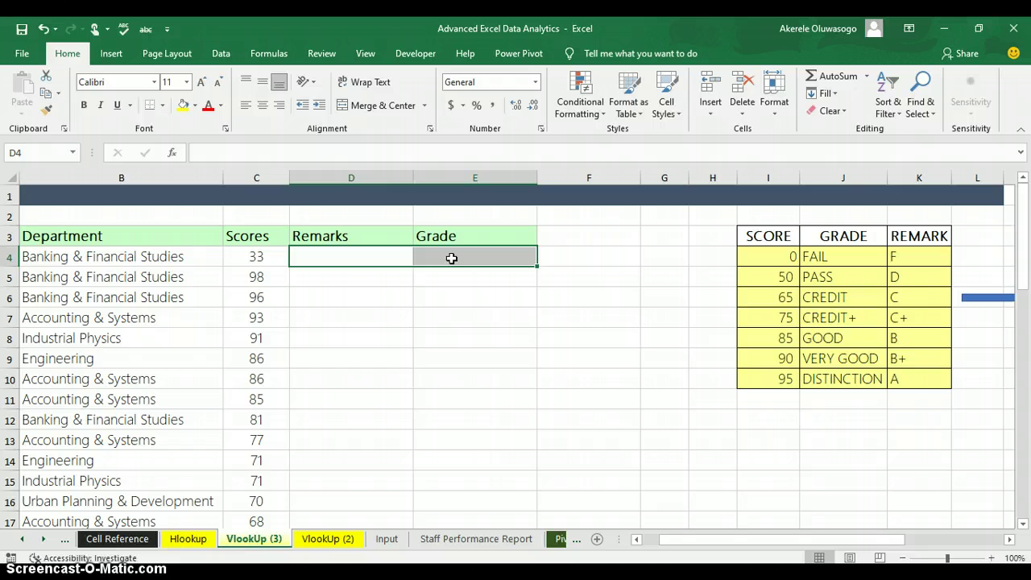
type("=")
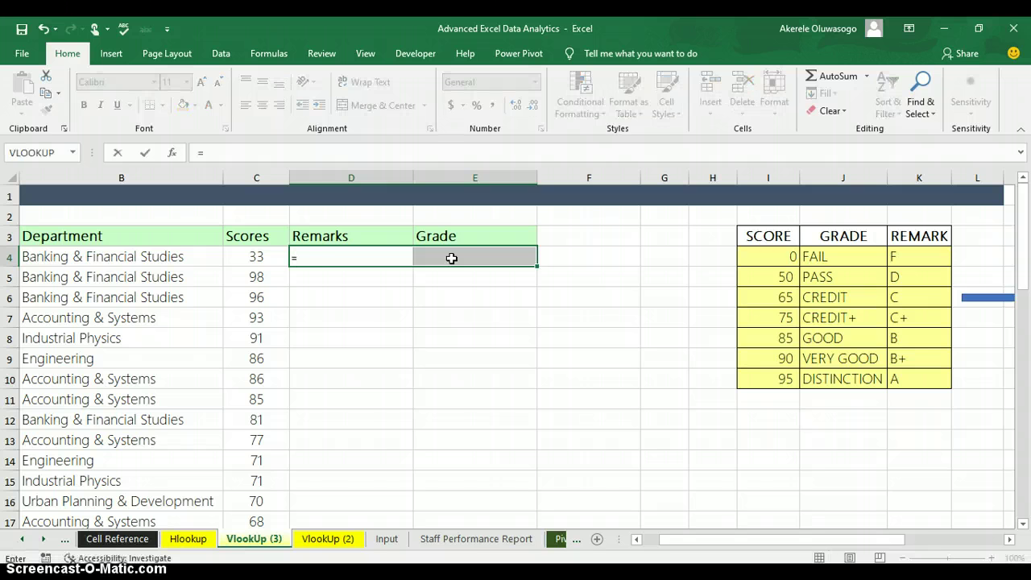
type("vloo")
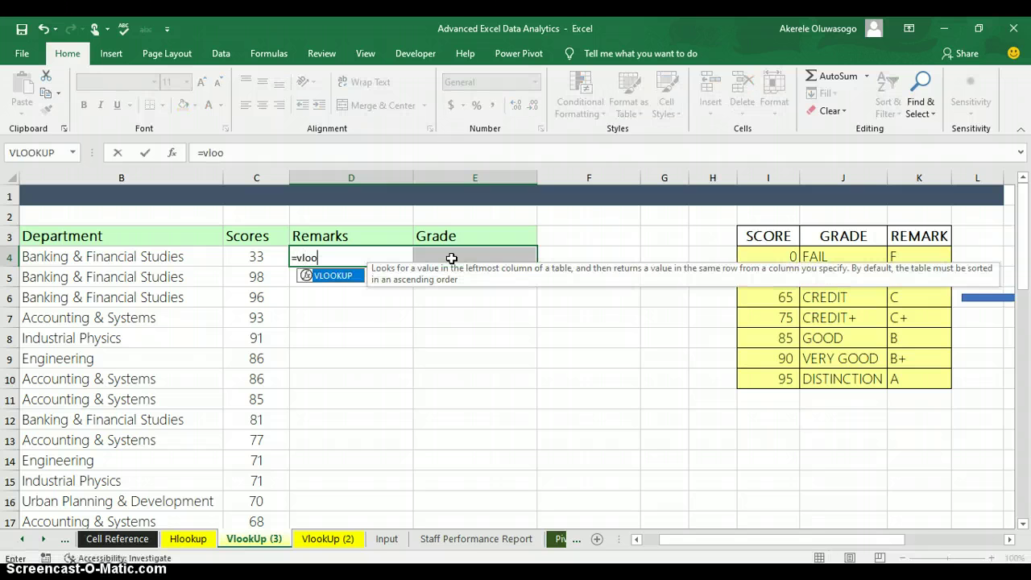
key("Tab")
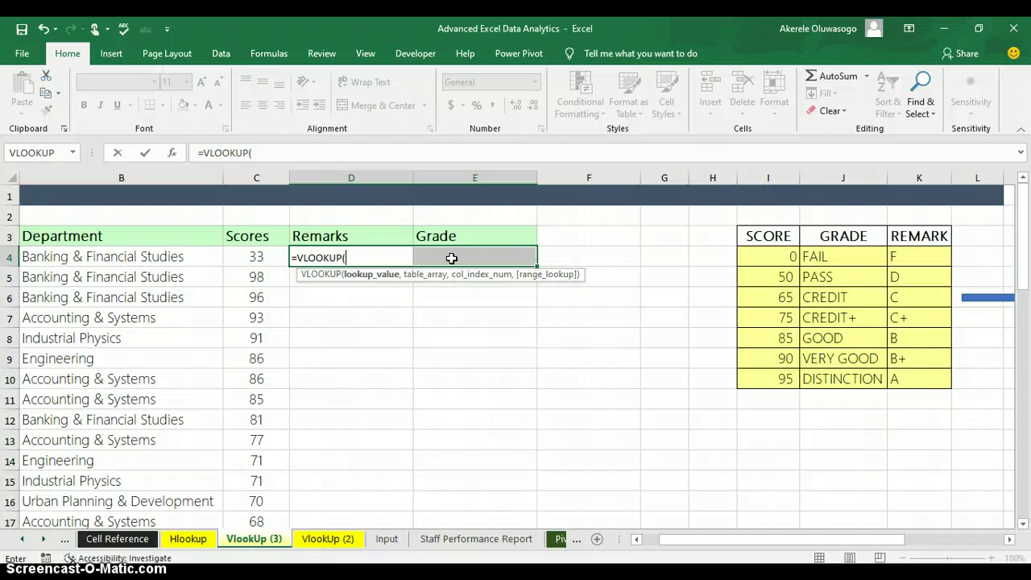
left_click(265, 260)
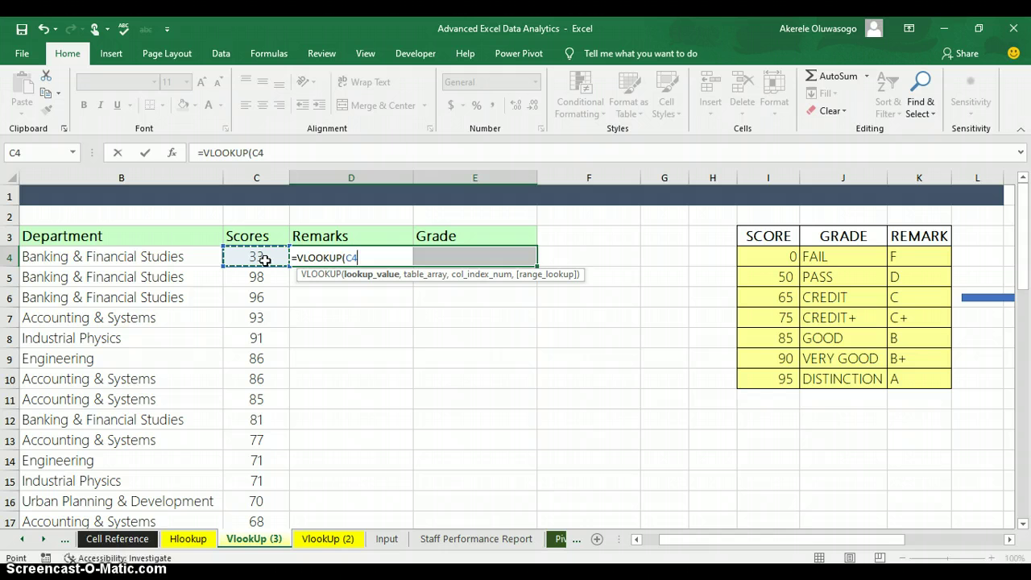
type(",")
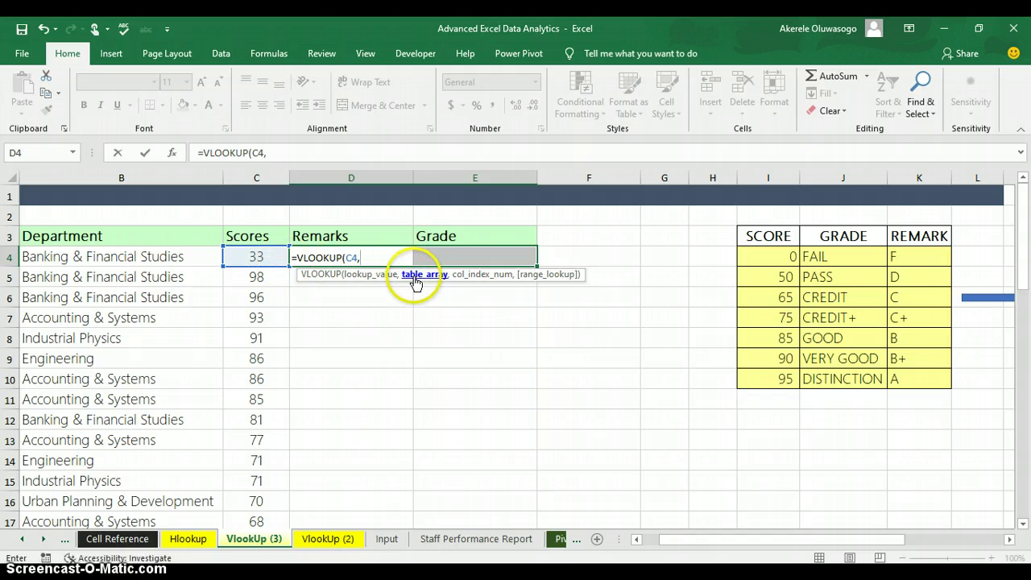
left_click_drag(760, 233, 938, 382)
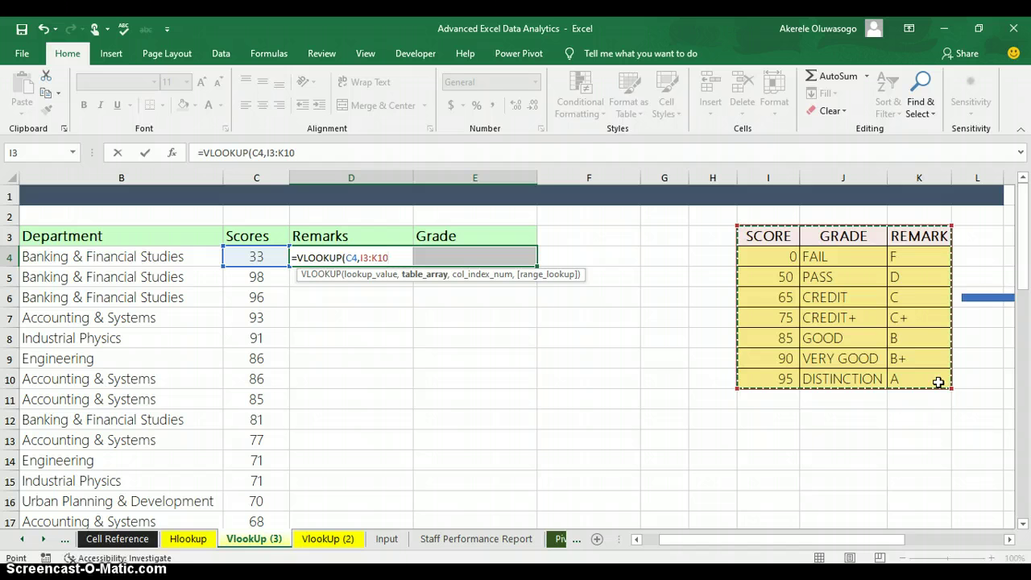
key("F4")
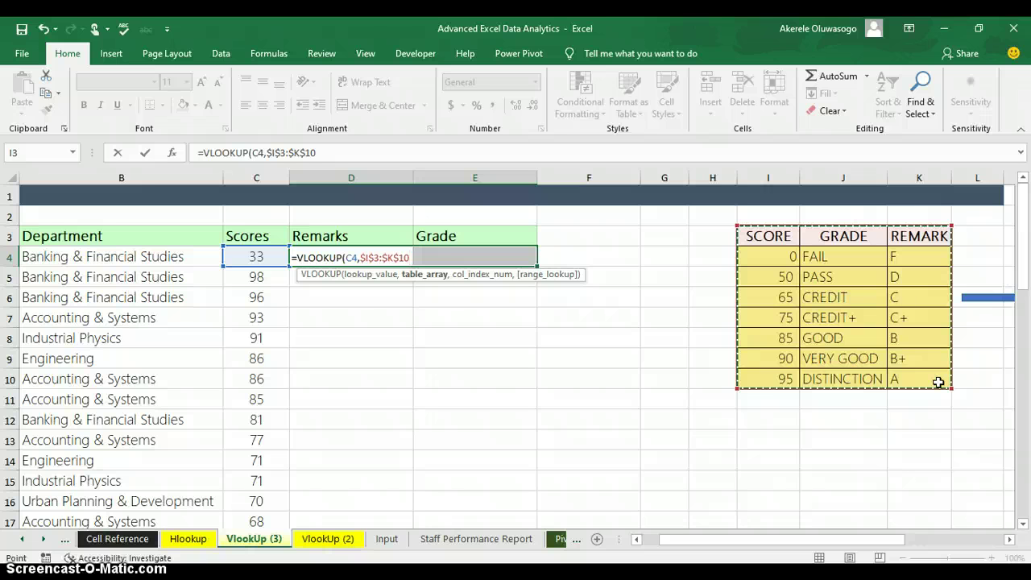
type(",")
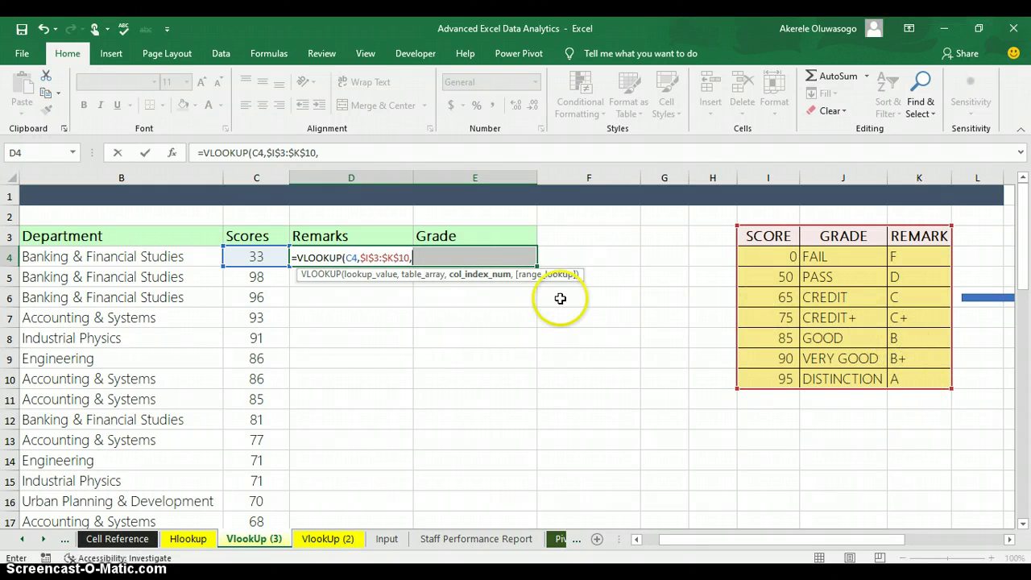
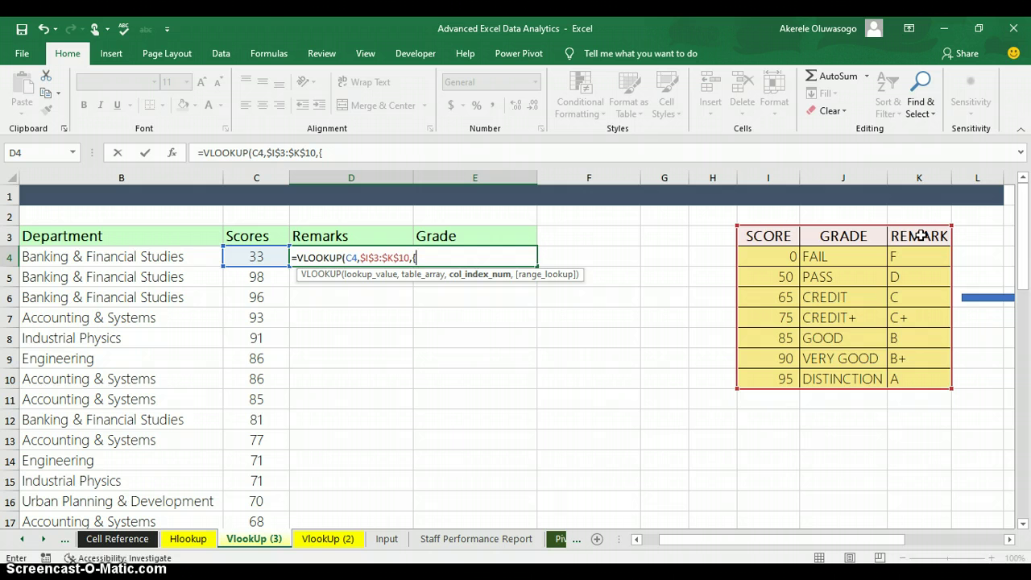
- Finish the VLOOKUP with column indexes {3,2} and TRUE as an array formula, and fill it down the Remarks and Grade columns
type("3")
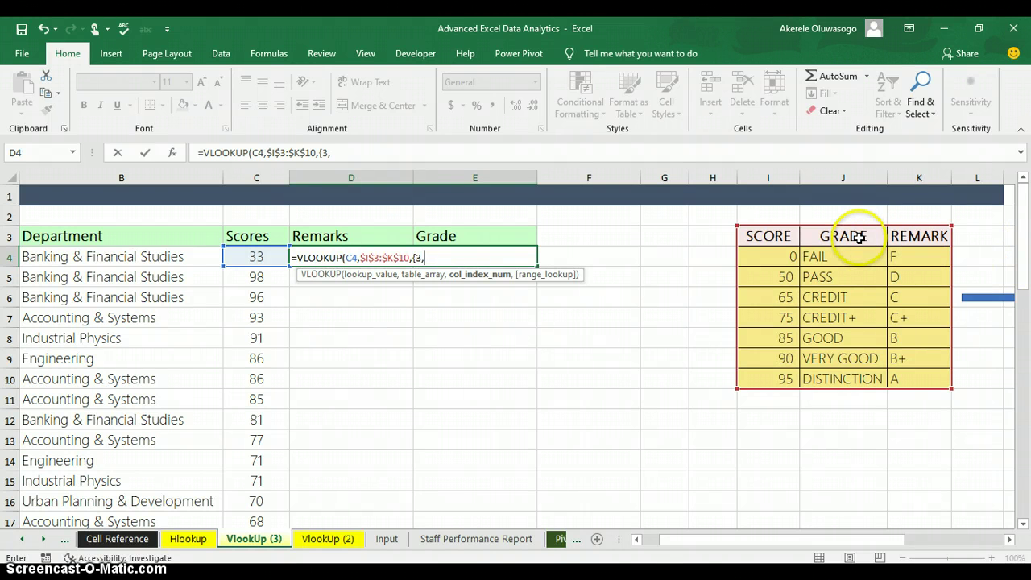
type(",2")
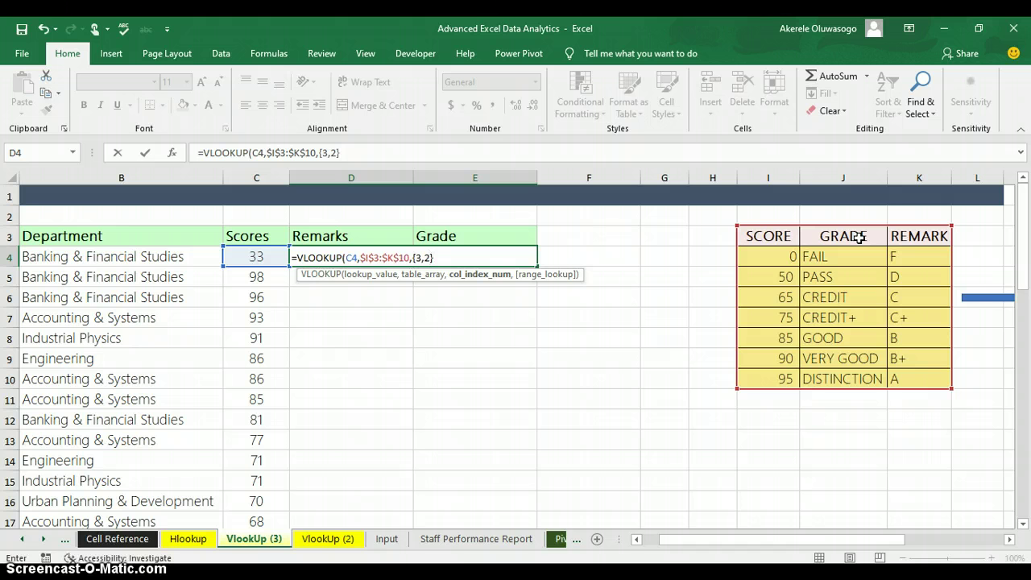
type("},")
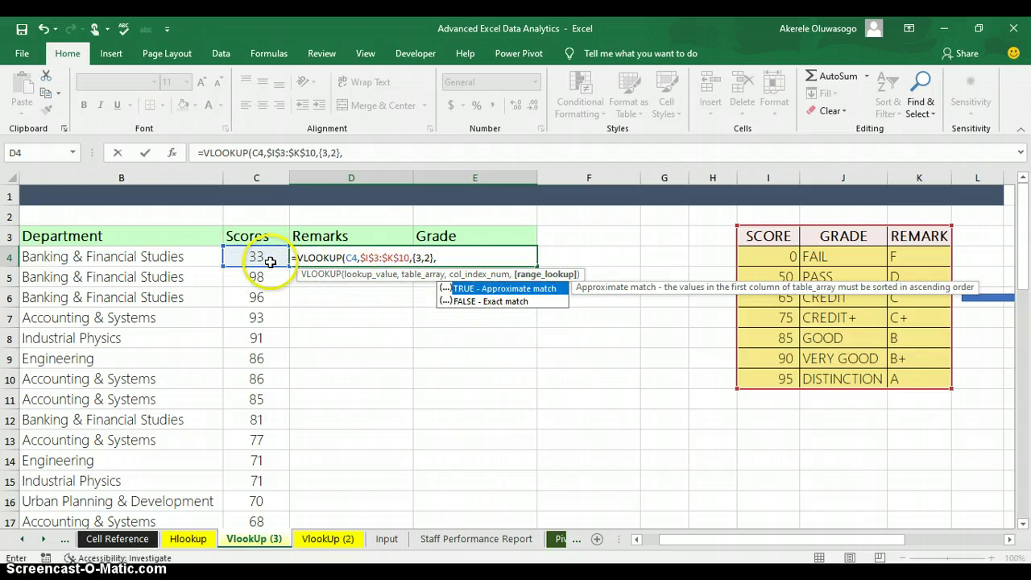
double_click(551, 290)
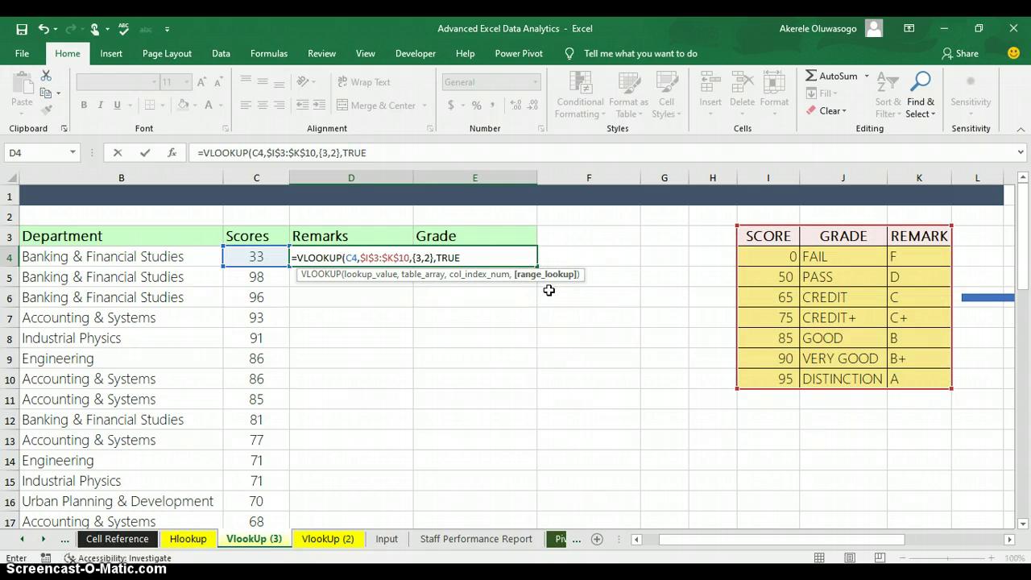
type(")")
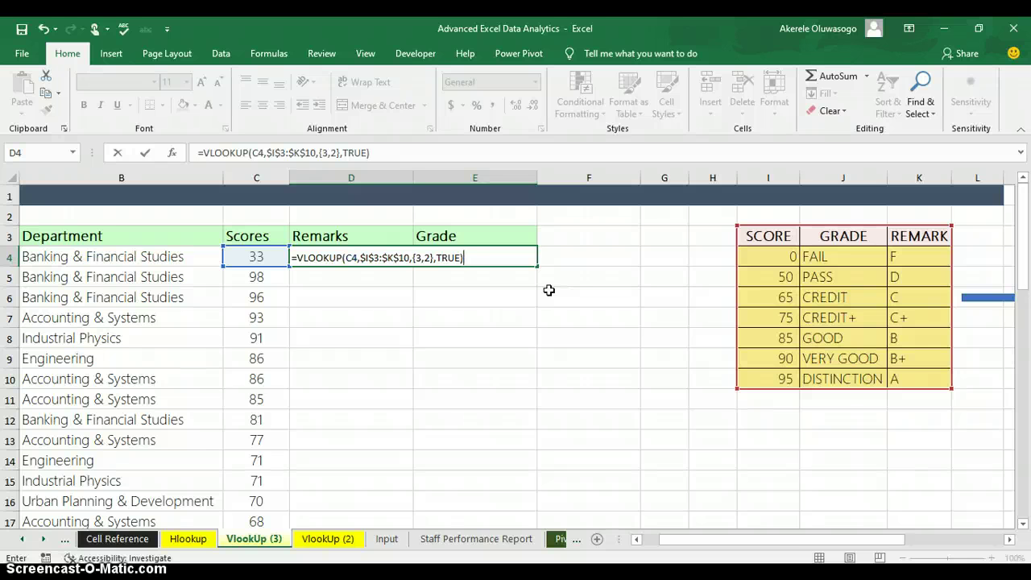
key("ctrl+shift+Return")
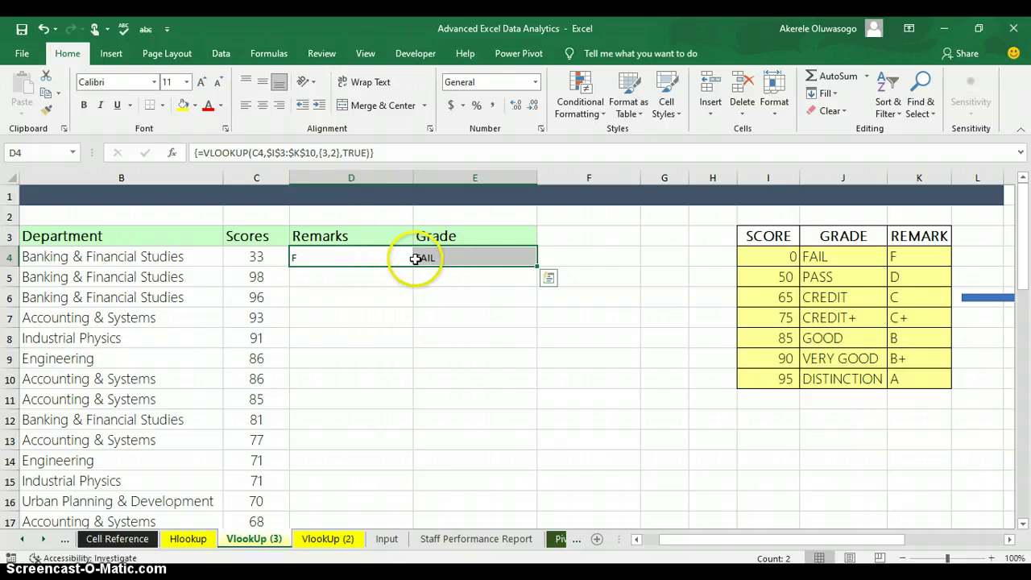
double_click(538, 269)
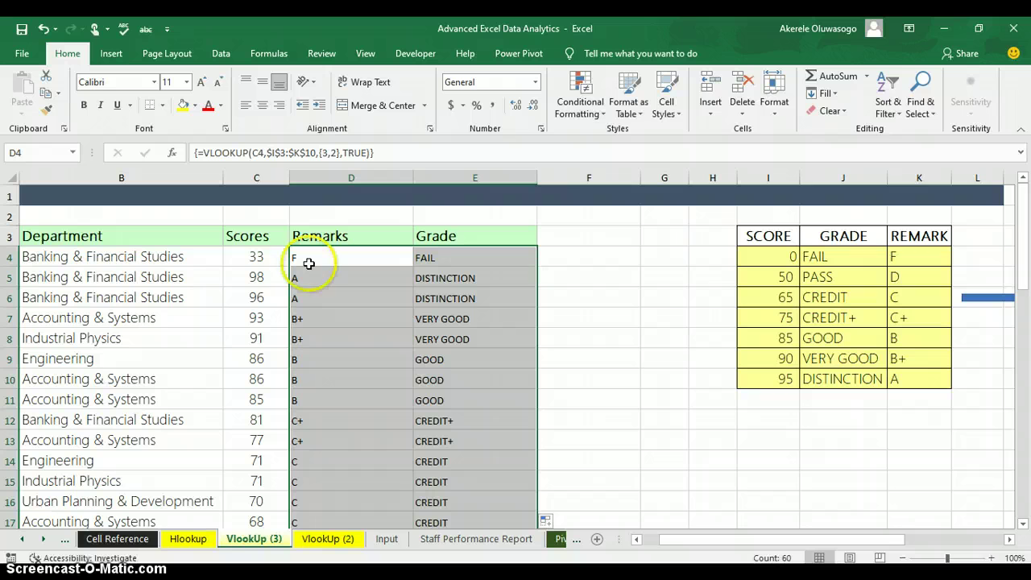